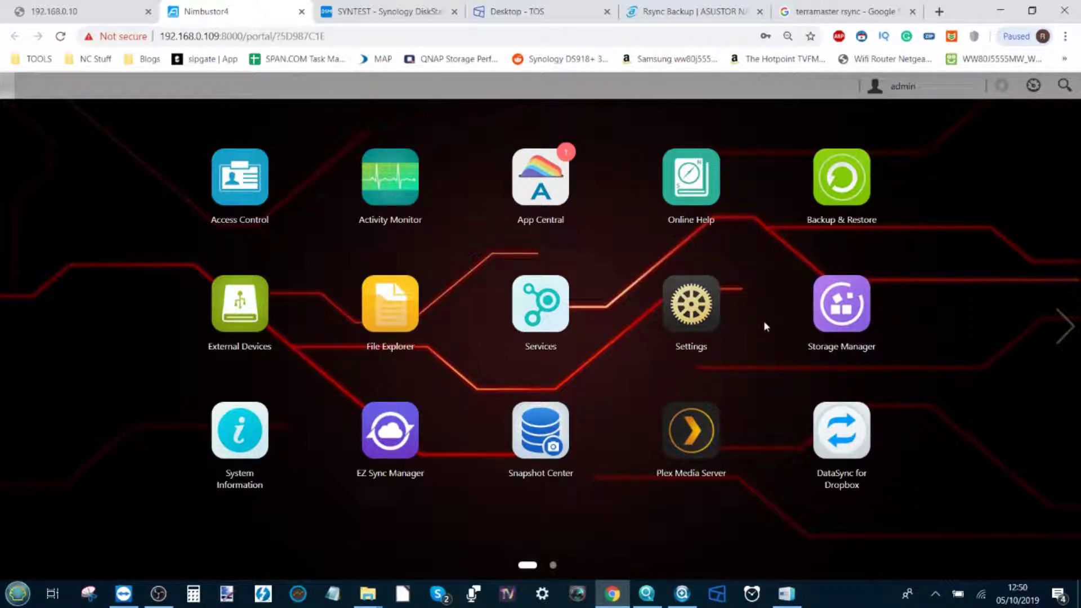
# Review the description page of DataSync for GoogleDrive among the installed apps in App Central, then close App Central.
pyautogui.click(563, 170)
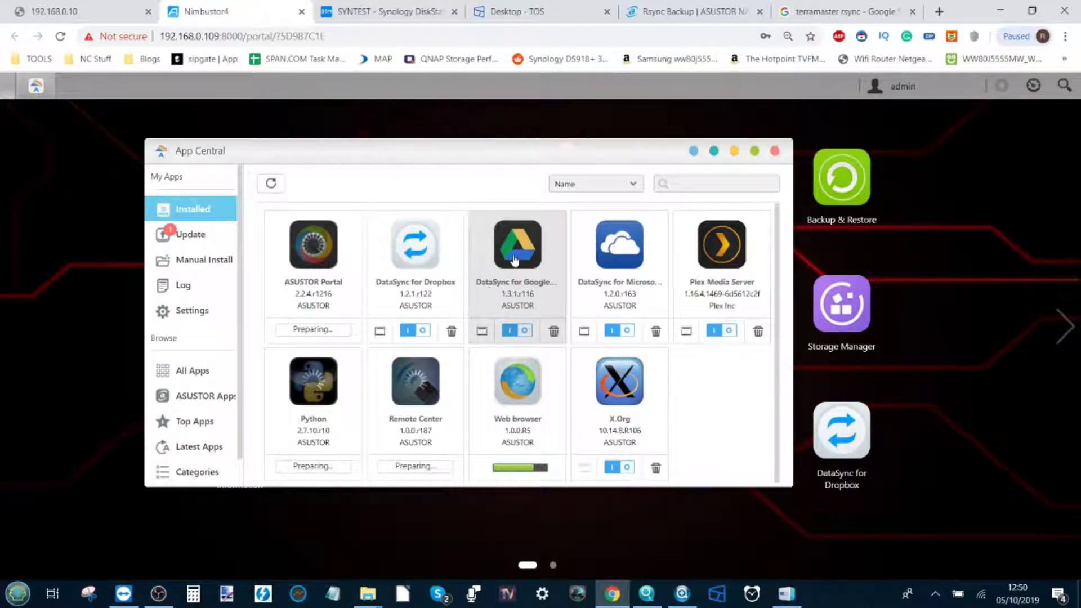
pyautogui.click(487, 290)
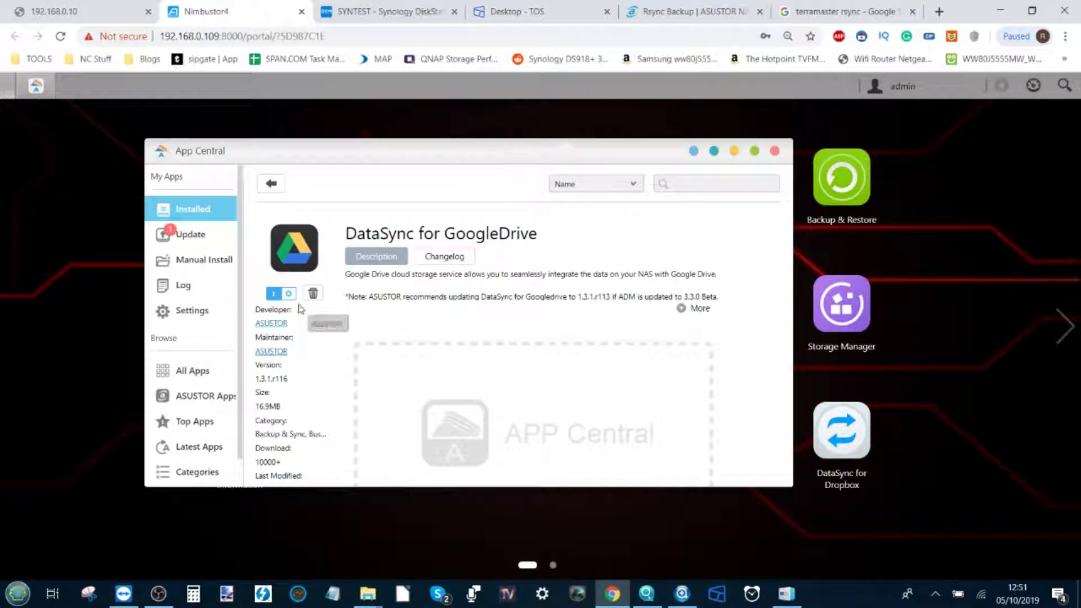
pyautogui.click(269, 186)
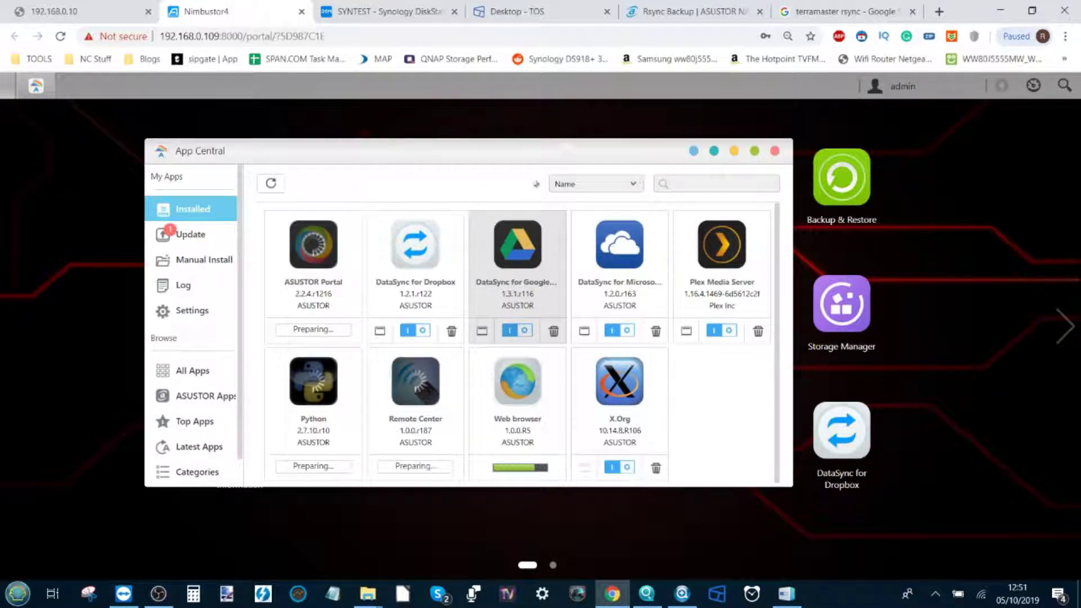
pyautogui.click(775, 152)
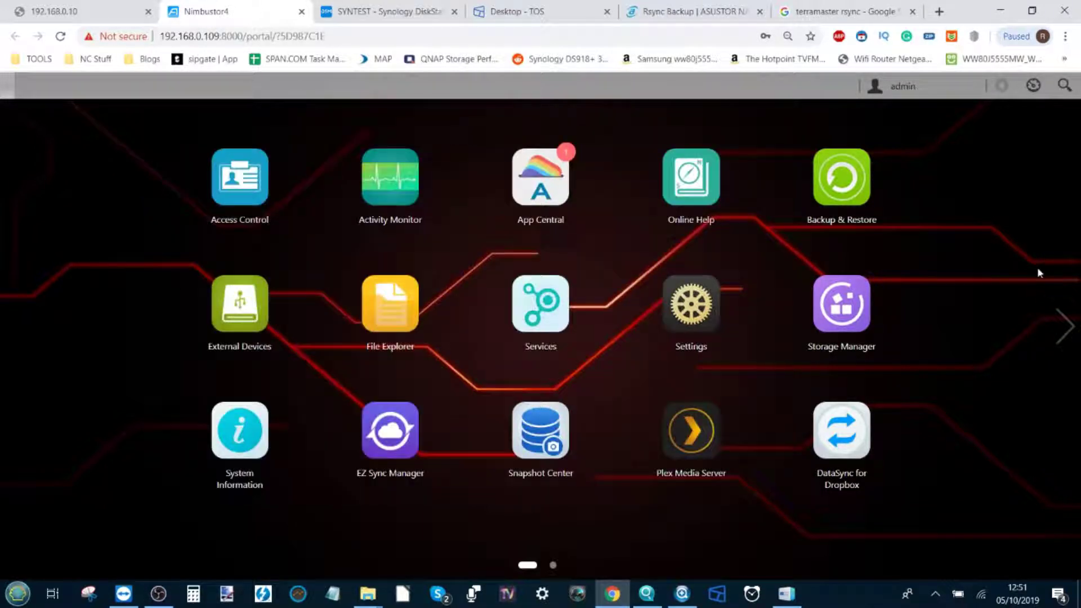
# Open DataSync for GoogleDrive from the second desktop page and sign in with the listed Google account.
pyautogui.click(1064, 323)
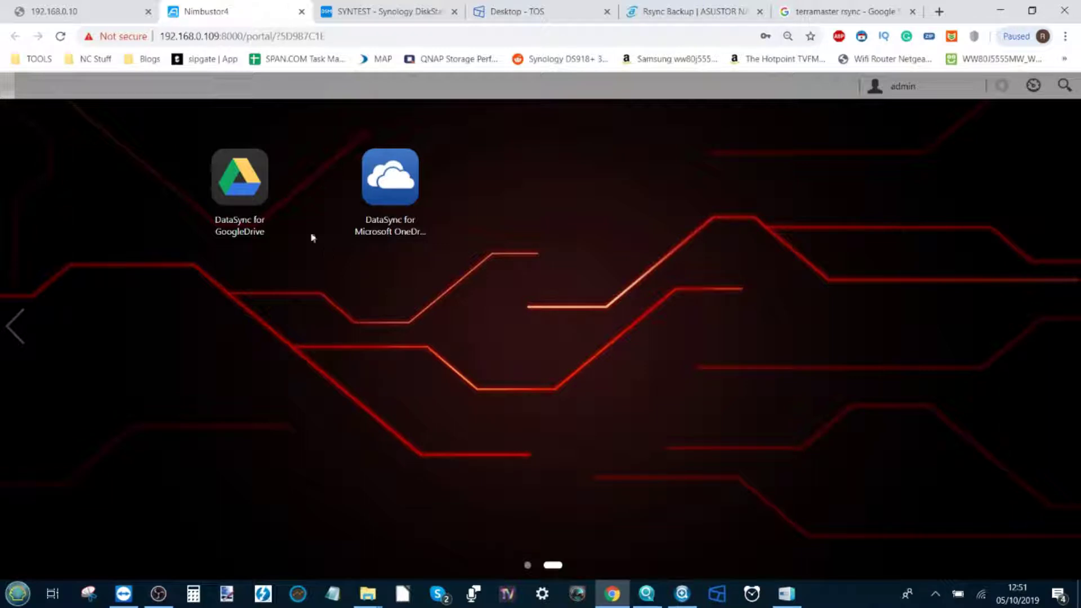
pyautogui.click(250, 178)
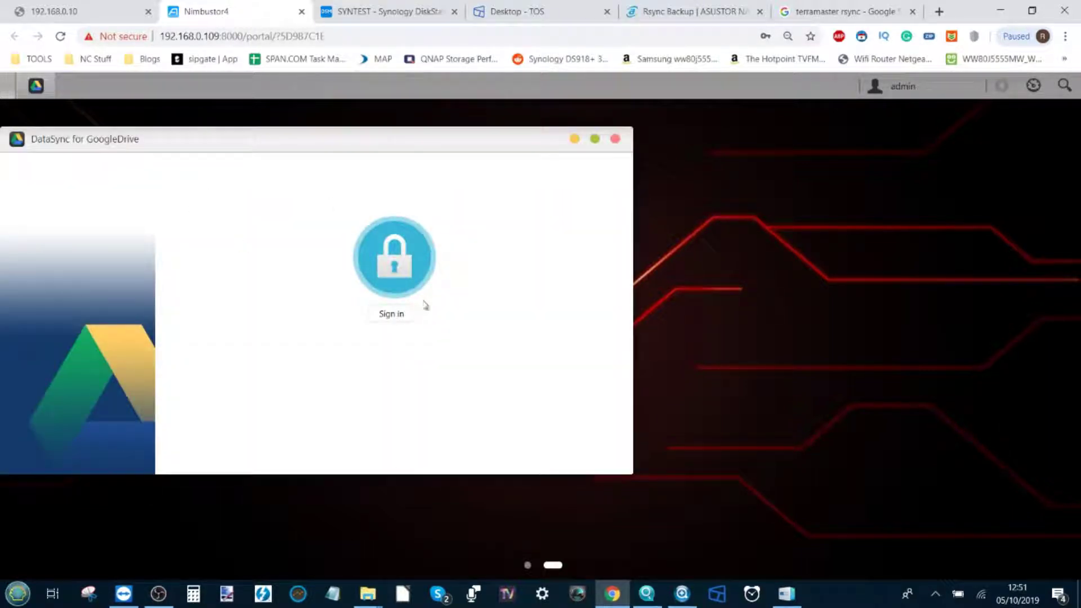
pyautogui.click(397, 315)
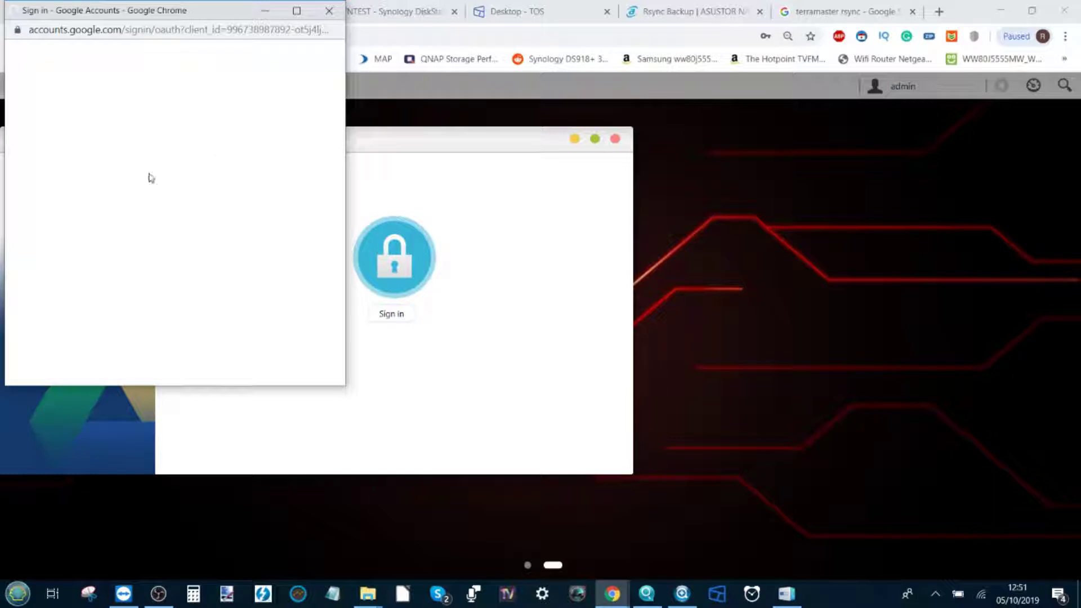
pyautogui.moveTo(206, 17); pyautogui.dragTo(525, 135)
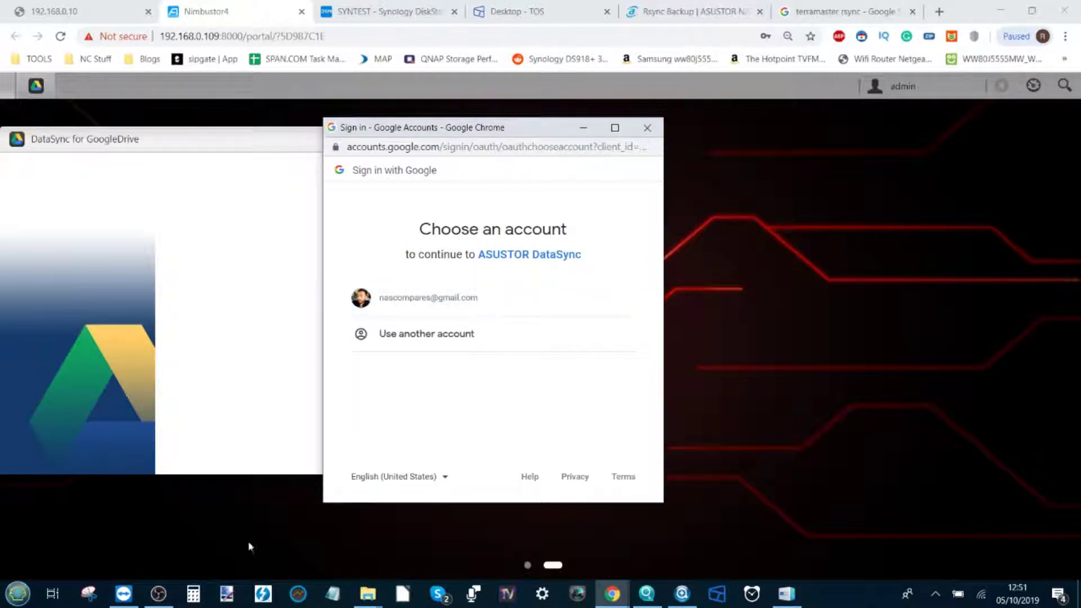
pyautogui.click(163, 596)
pyautogui.click(163, 596)
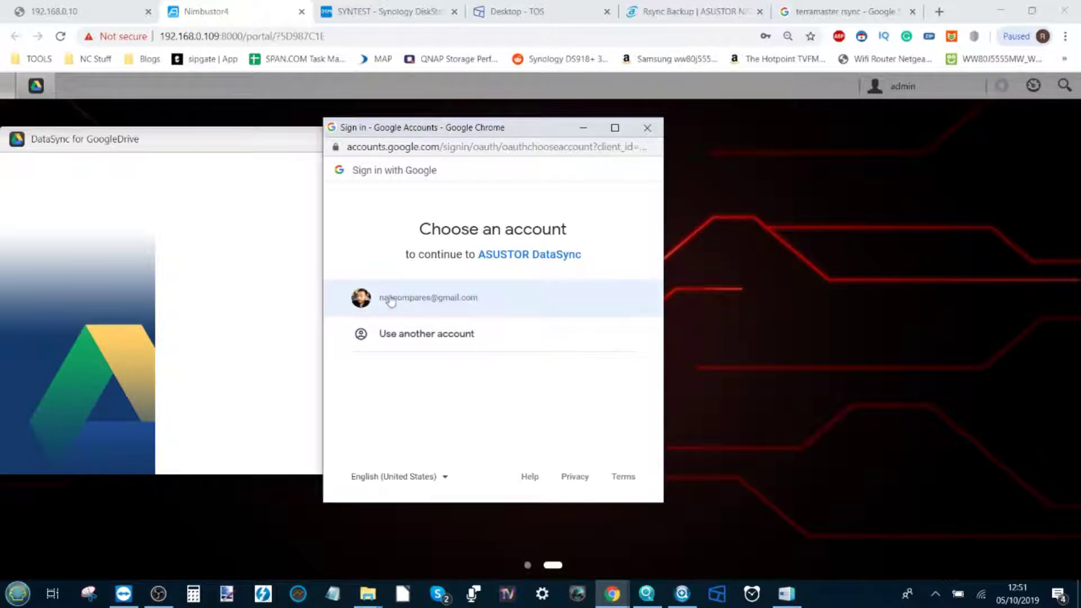
pyautogui.click(453, 304)
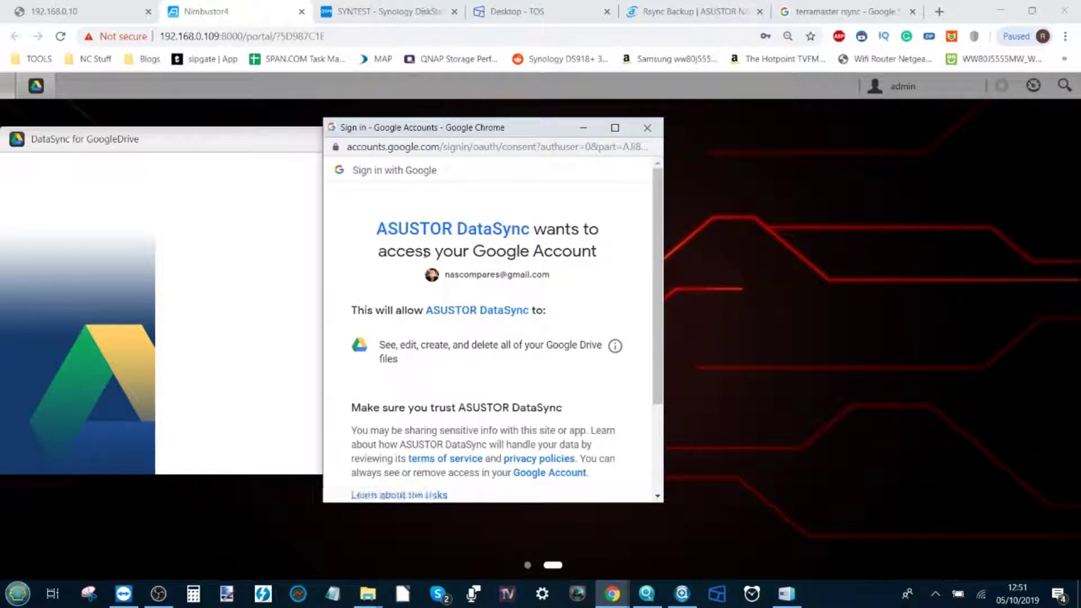
# Review the access request and allow ASUSTOR DataSync to see, edit, create and delete the account's Google Drive files.
pyautogui.scroll(-3, 515, 255)
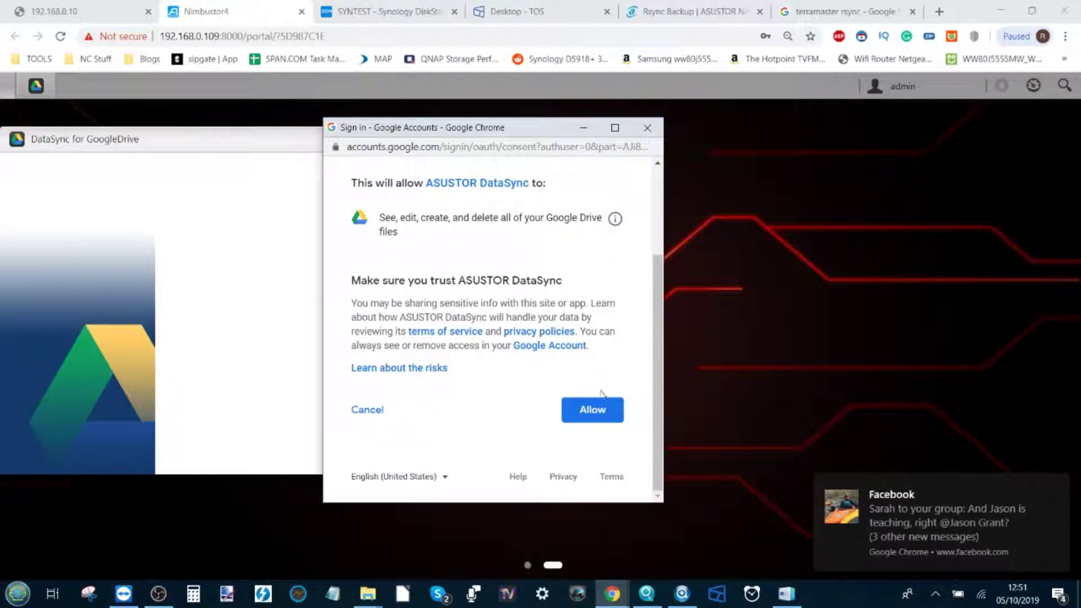
pyautogui.click(1058, 488)
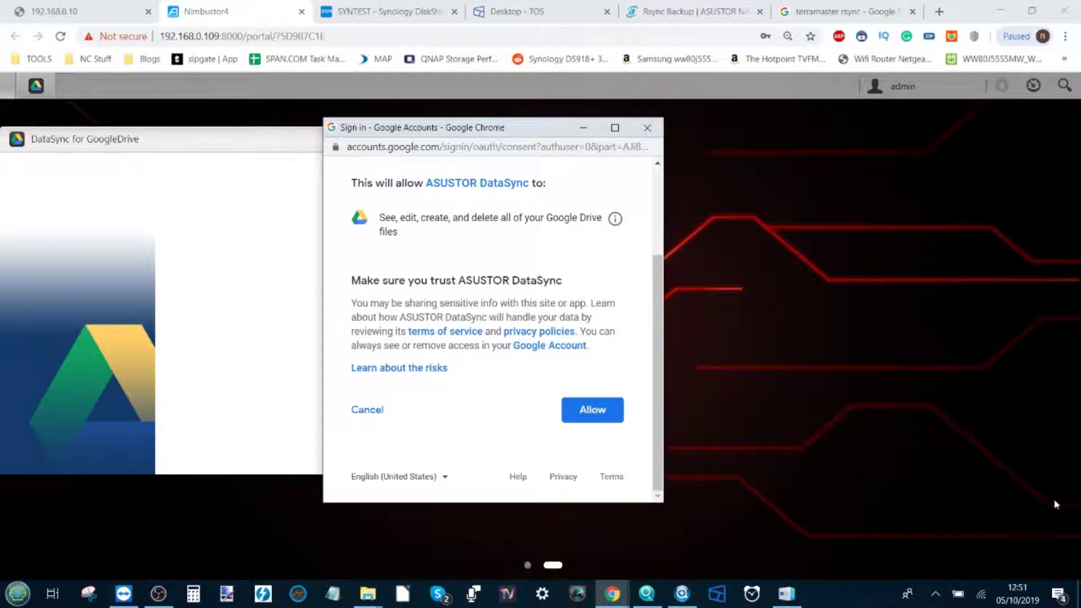
pyautogui.click(1057, 499)
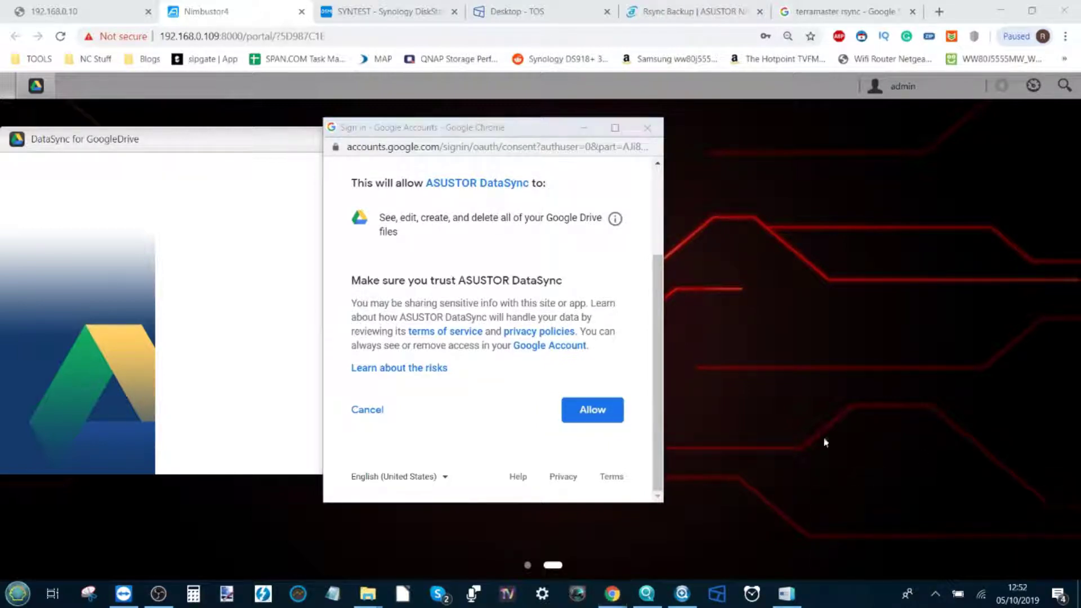
pyautogui.scroll(3, 427, 318)
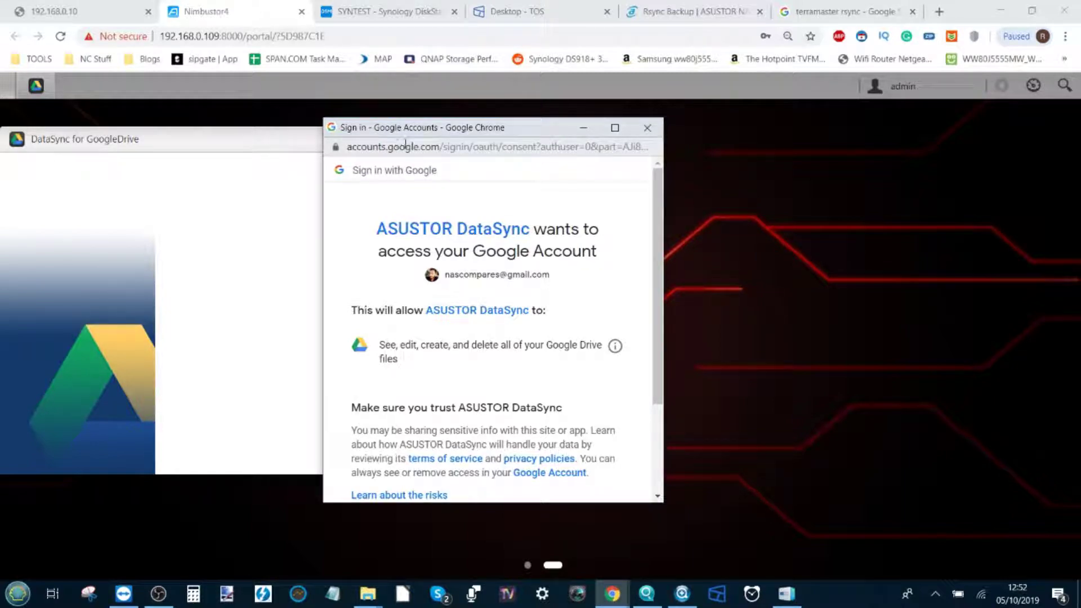
pyautogui.scroll(-5, 454, 231)
pyautogui.scroll(5, 454, 232)
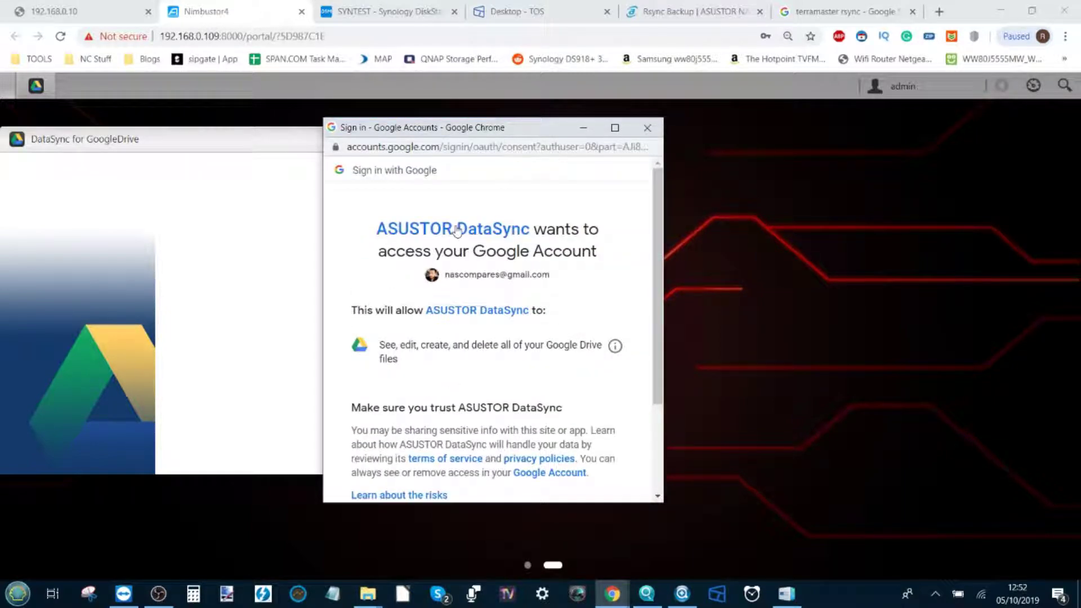
pyautogui.scroll(-3, 474, 242)
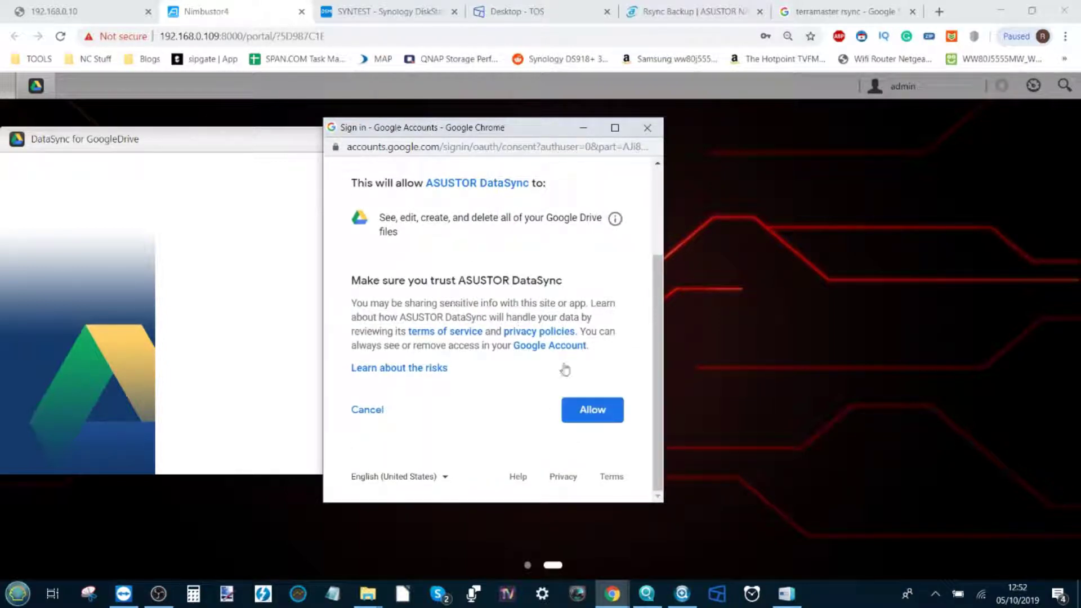
pyautogui.click(597, 410)
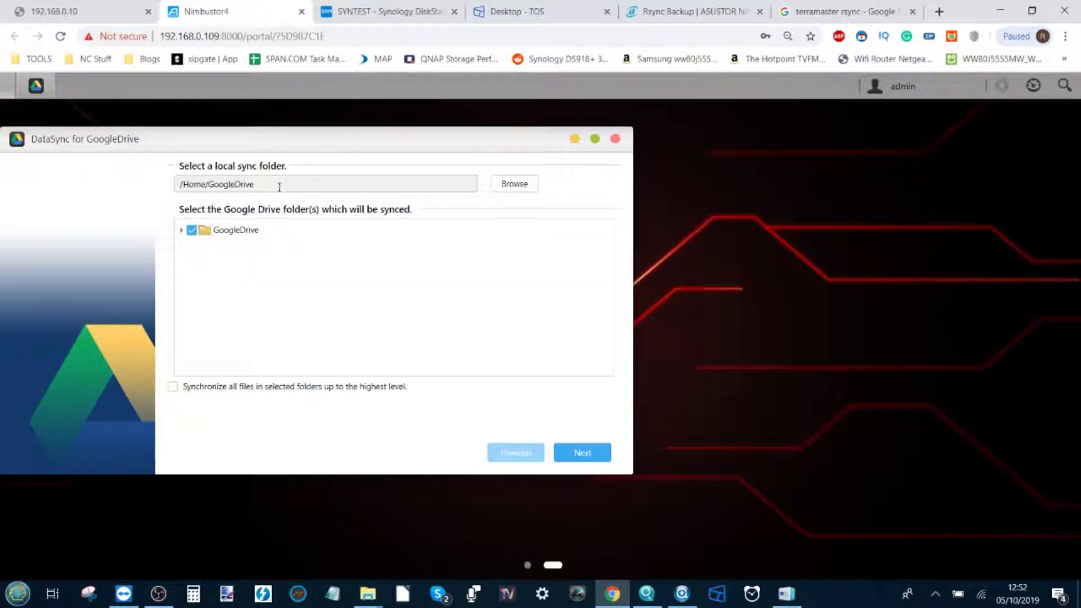
# Look through the NAS directories offered for the local sync folder and cancel the directory selection.
pyautogui.moveTo(209, 186); pyautogui.dragTo(278, 183)
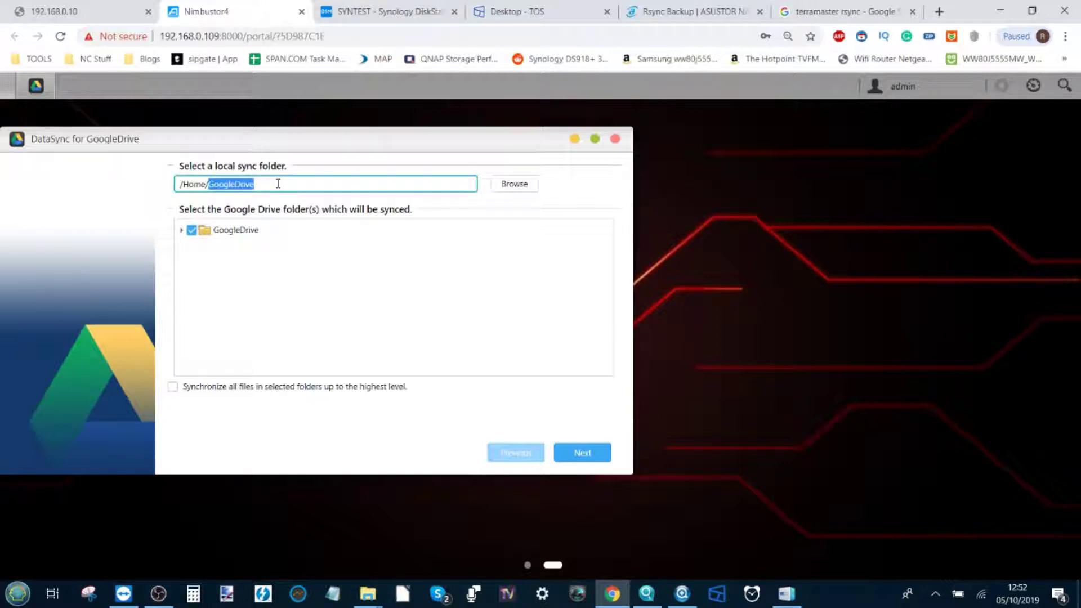
pyautogui.moveTo(209, 184); pyautogui.dragTo(282, 184)
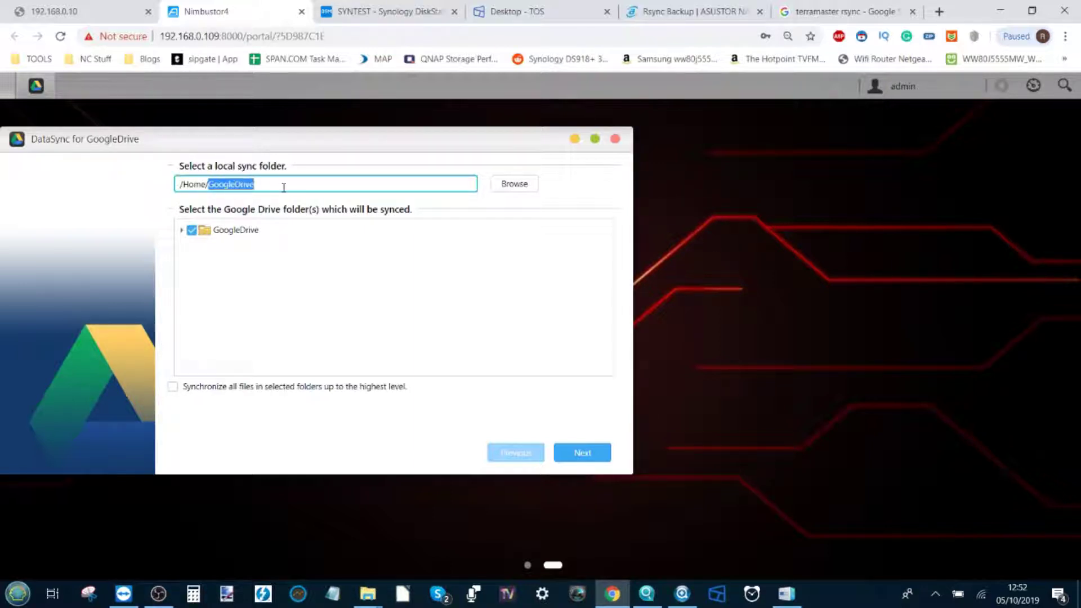
pyautogui.click(526, 186)
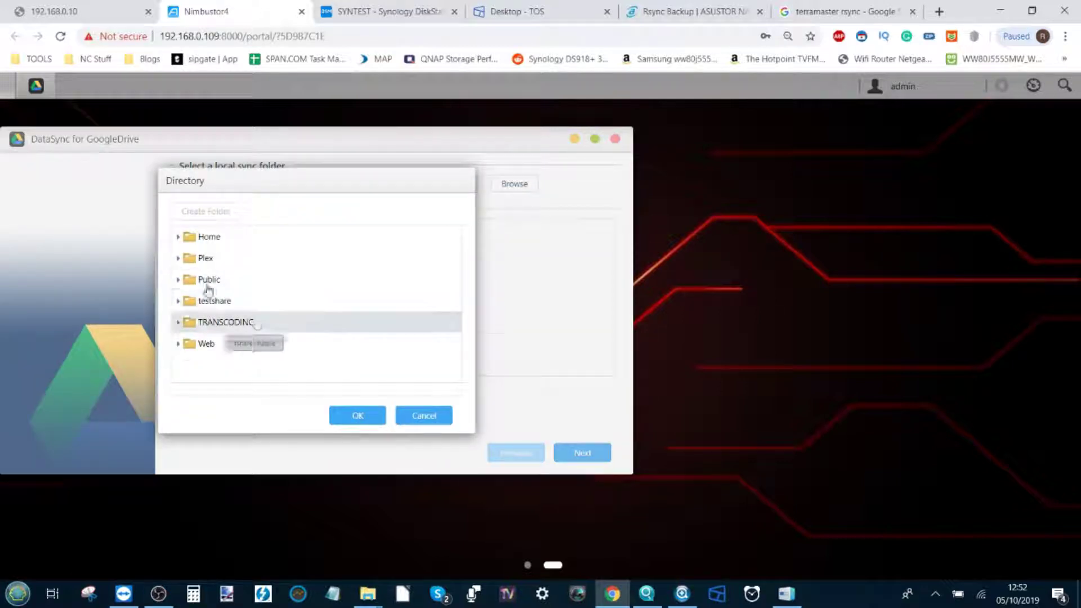
pyautogui.click(424, 415)
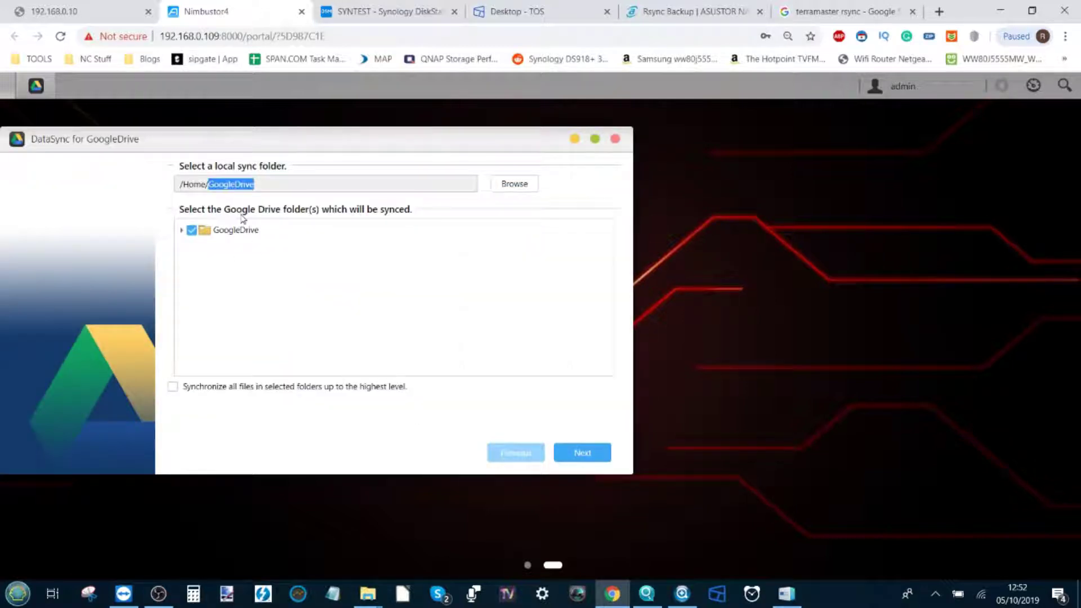
# Select only the 1080p Samples folder of Google Drive for syncing and proceed past the file exclusions without adding any rules.
pyautogui.click(181, 230)
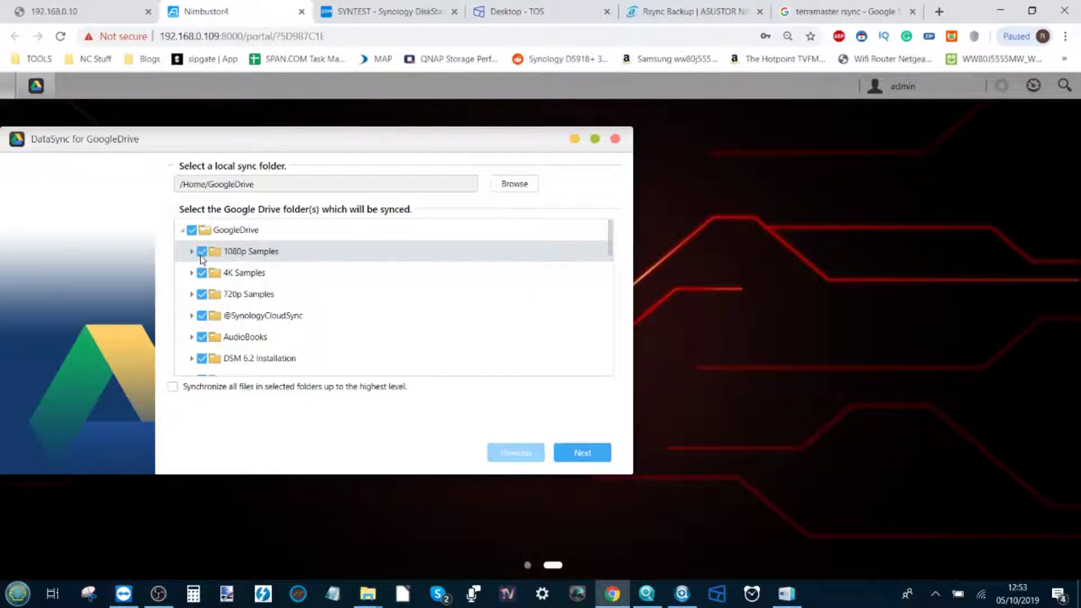
pyautogui.click(191, 230)
pyautogui.scroll(-2, 223, 285)
pyautogui.scroll(2, 220, 284)
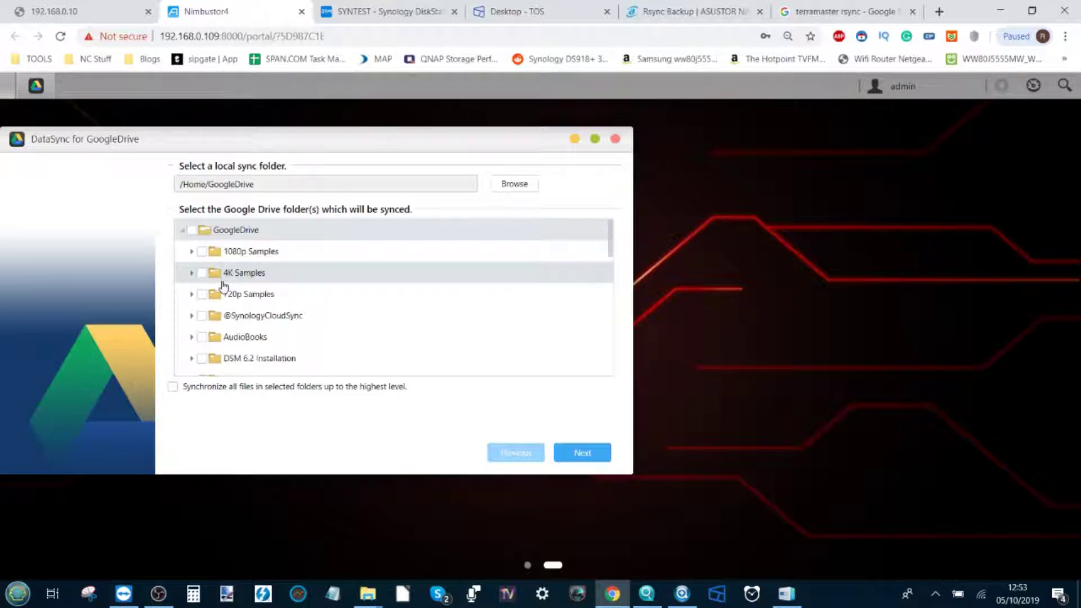
pyautogui.click(201, 251)
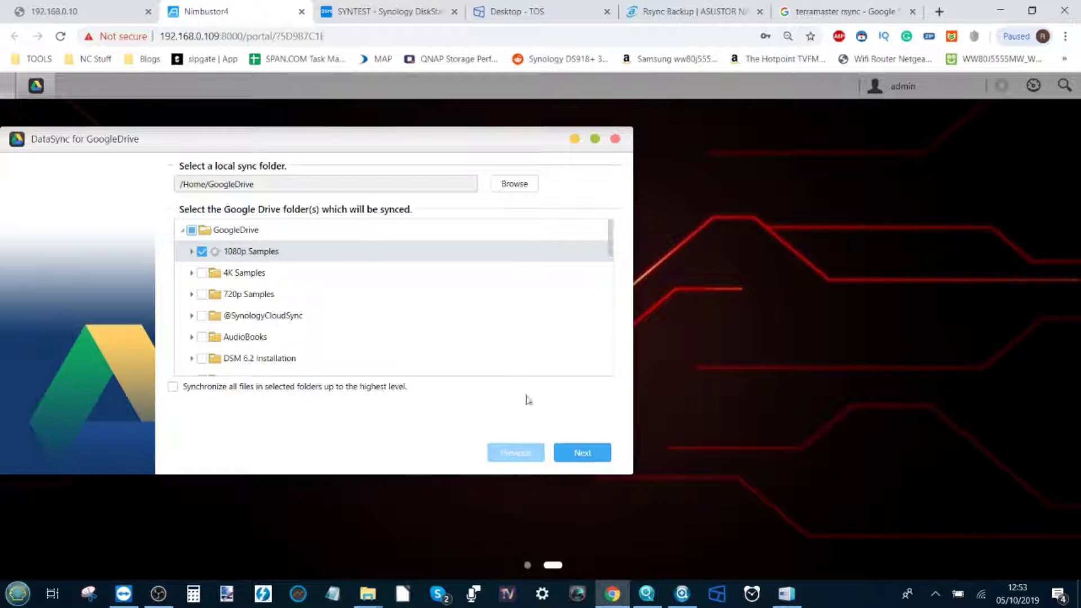
pyautogui.click(577, 457)
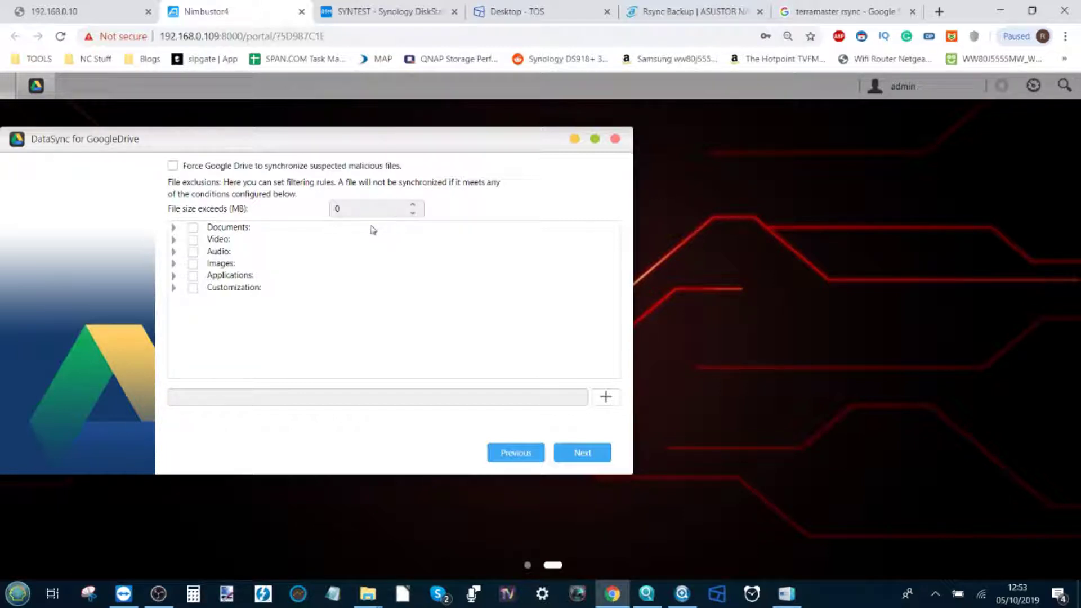
pyautogui.click(353, 209)
pyautogui.click(574, 454)
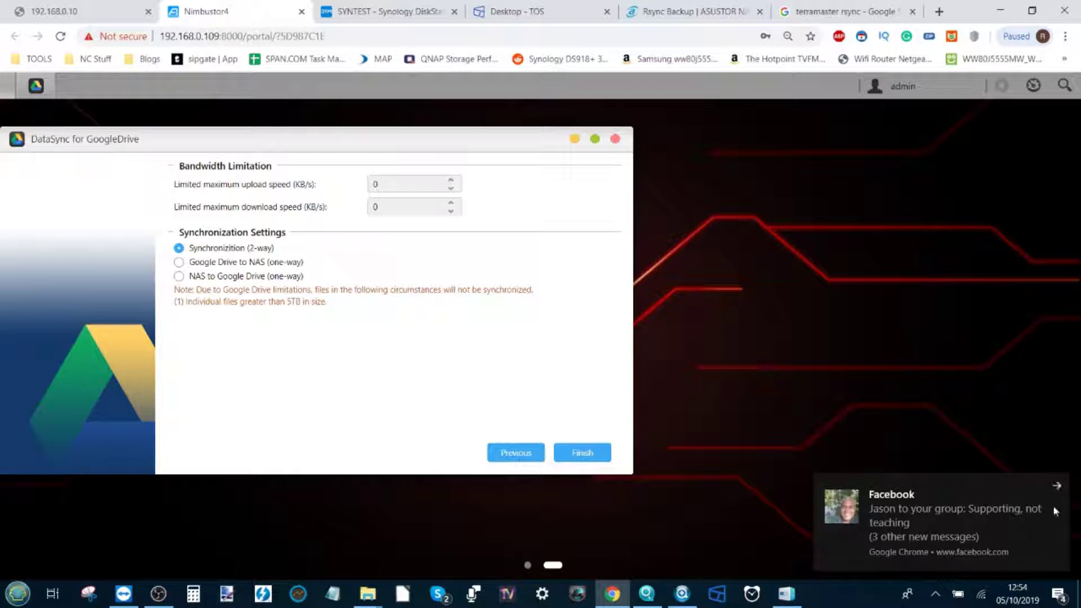
# Choose NAS to Google Drive (one-way) synchronization, turn off deleting corresponding files at the destination, and finish the setup.
pyautogui.click(1057, 487)
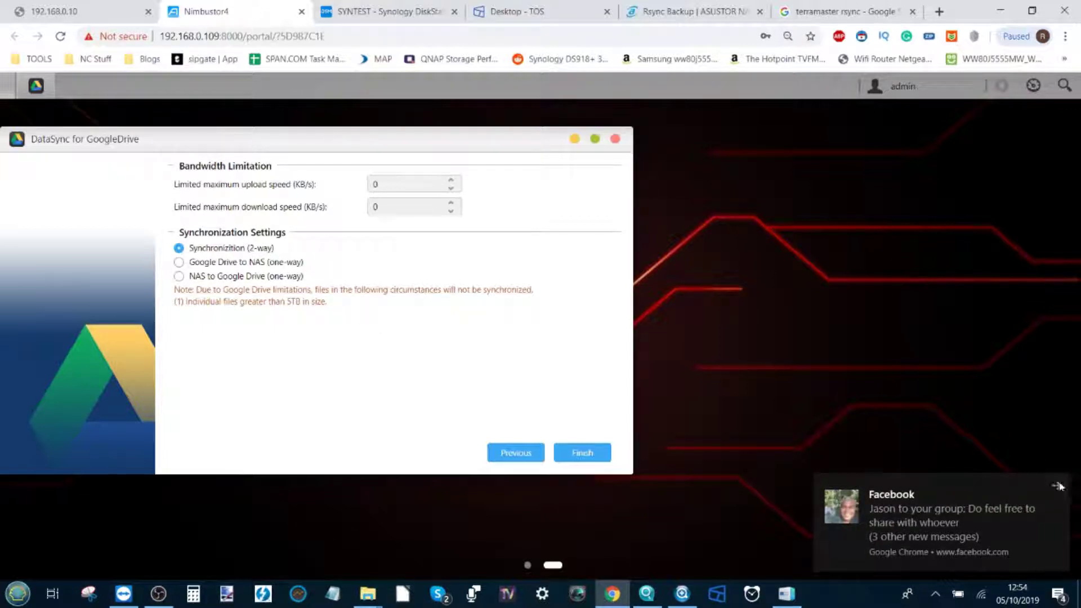
pyautogui.click(1057, 487)
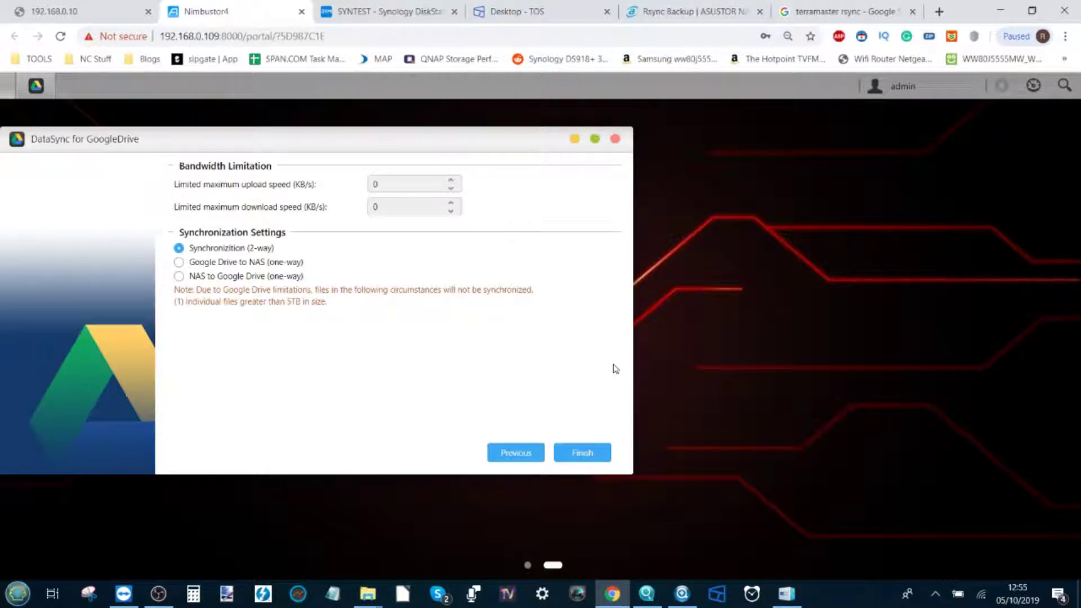
pyautogui.click(179, 262)
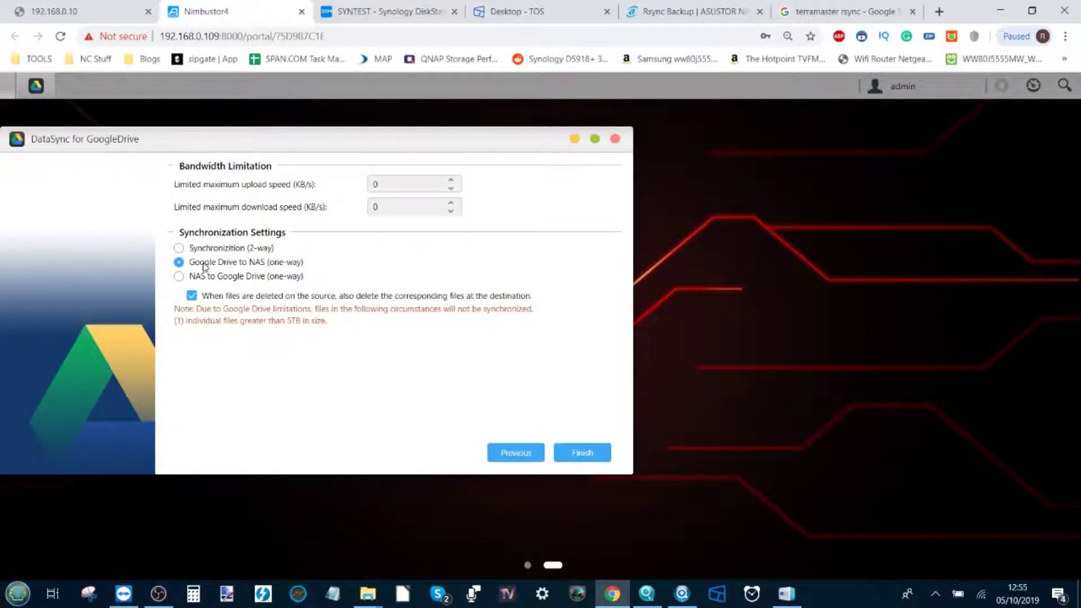
pyautogui.click(181, 277)
pyautogui.click(191, 296)
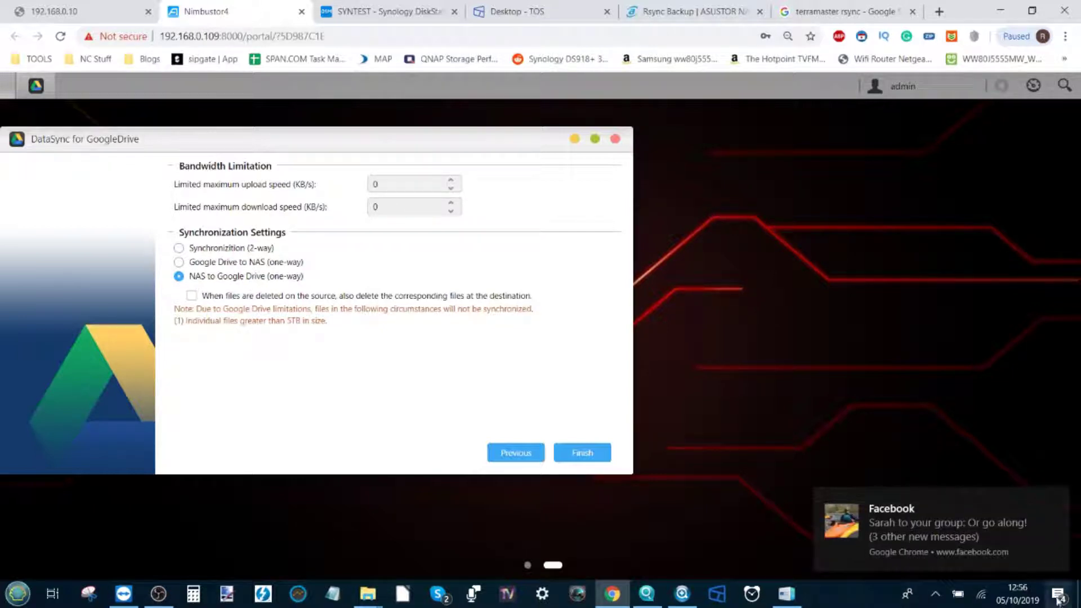
pyautogui.click(1057, 500)
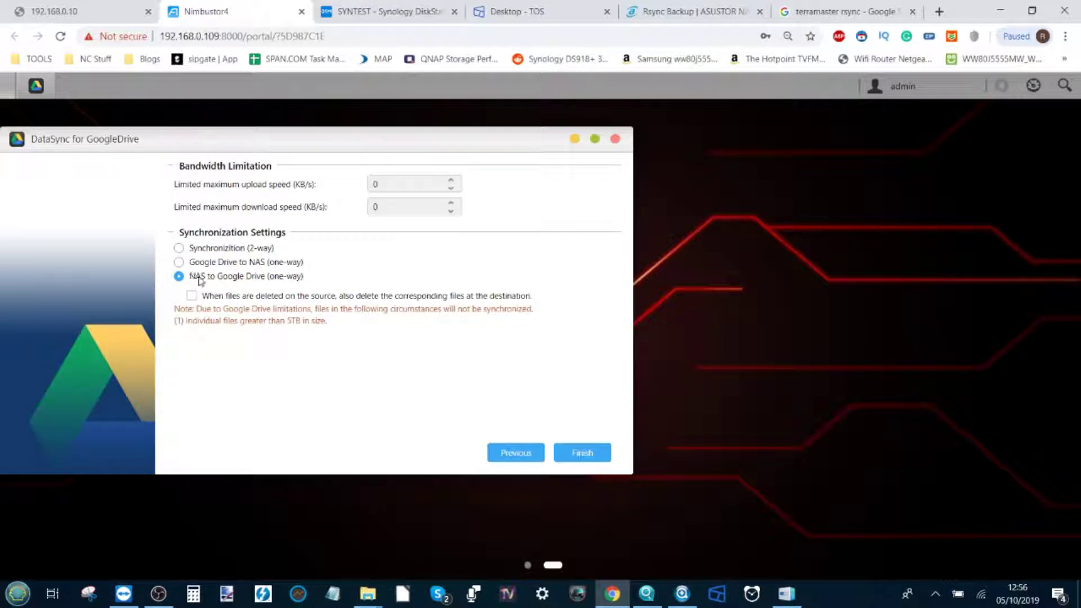
pyautogui.click(582, 454)
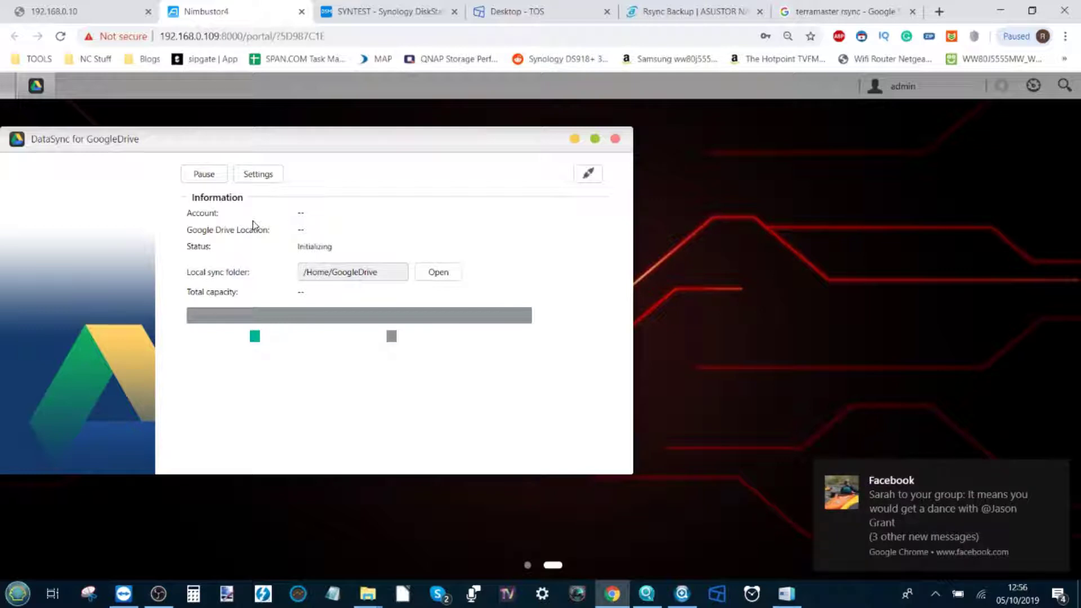
# Close the DataSync for GoogleDrive status window and return to the first desktop page.
pyautogui.click(1056, 471)
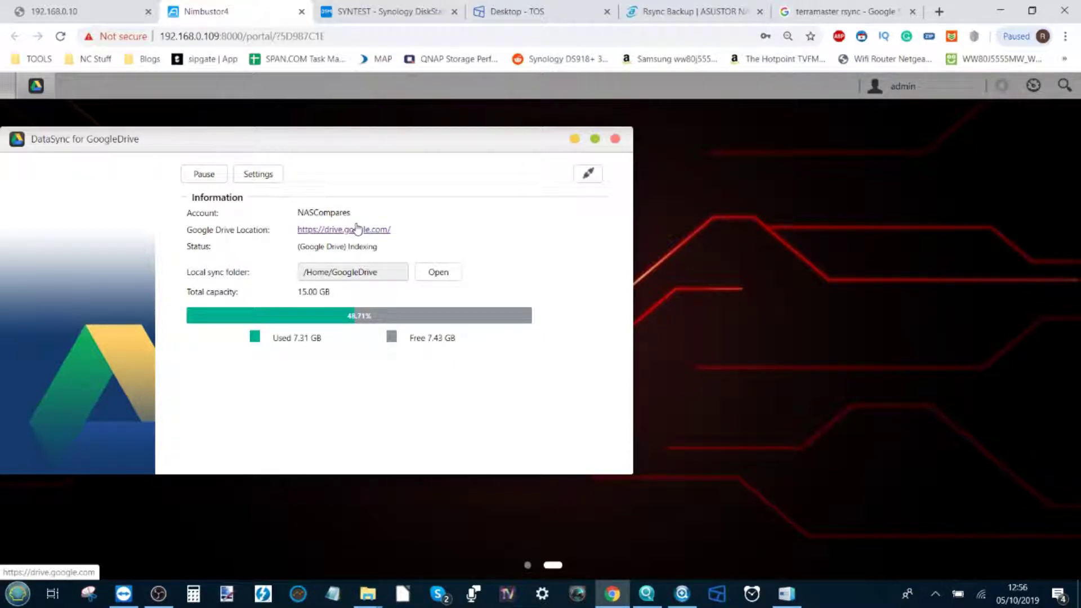
pyautogui.click(614, 139)
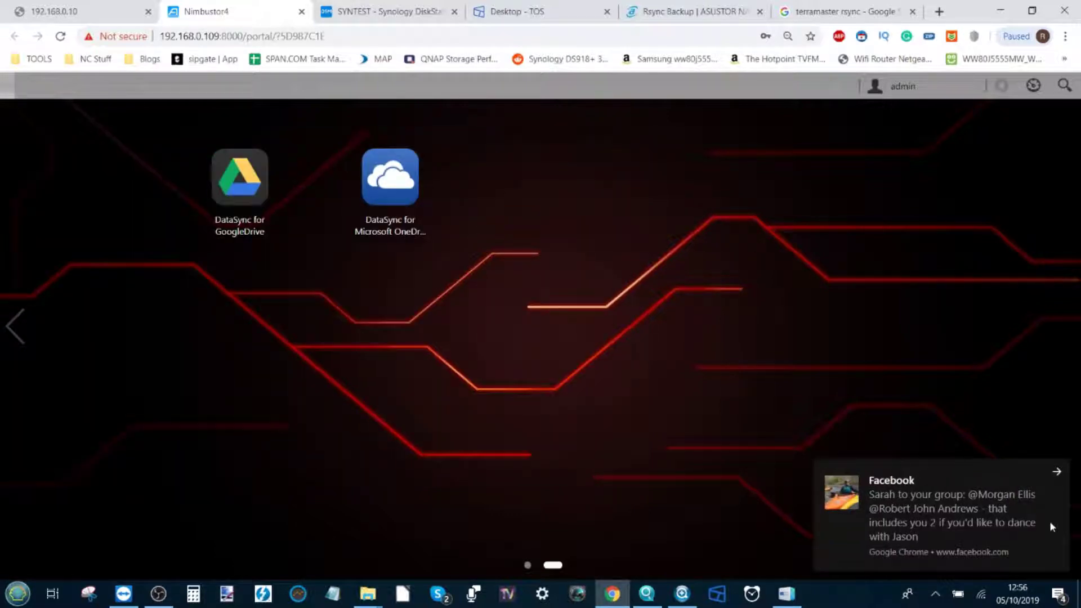
pyautogui.click(1057, 474)
pyautogui.click(15, 321)
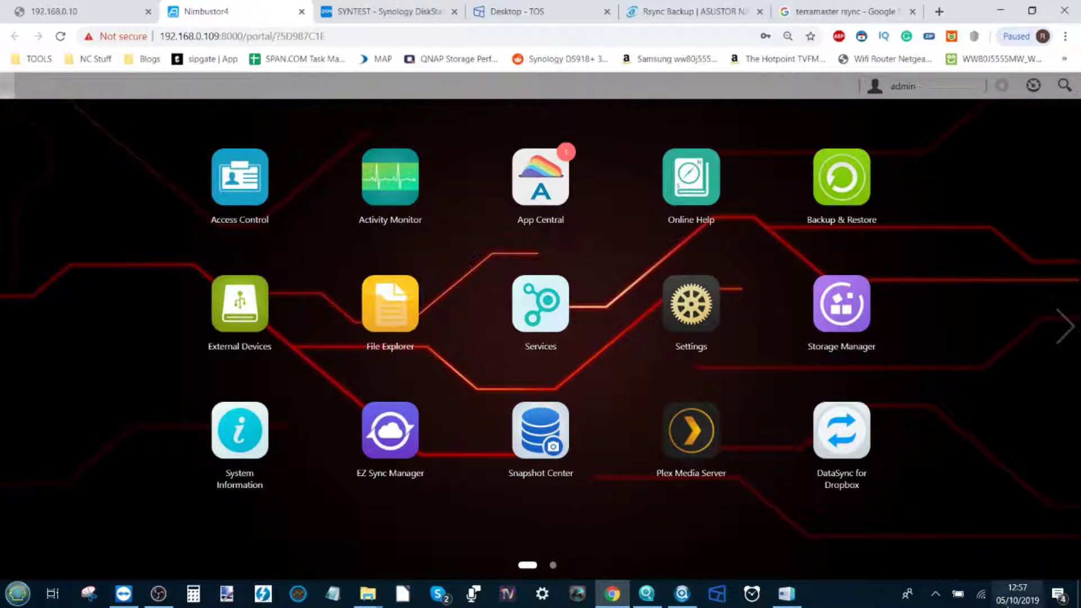
pyautogui.moveTo(1008, 588)
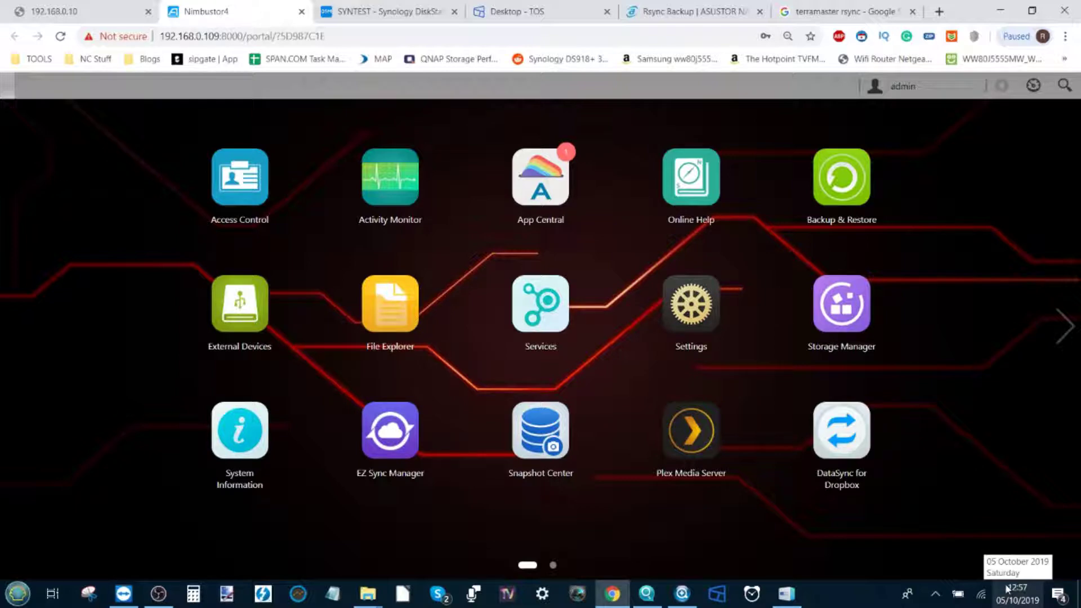